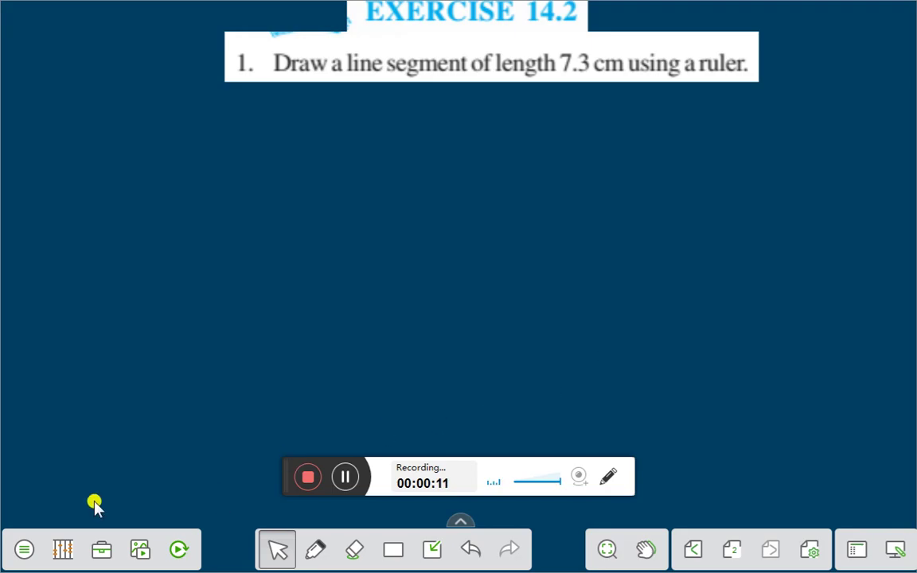
Add a ruler and a line segment from the plane figures to the board, and place the ruler just below the segment.
{"action": "left_click", "coordinate": [101, 551]}
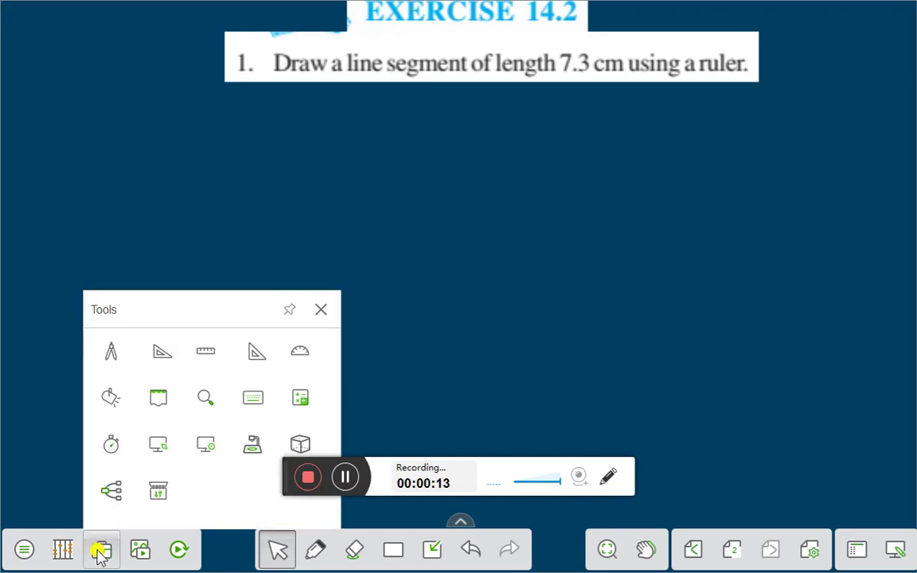
{"action": "left_click", "coordinate": [205, 352]}
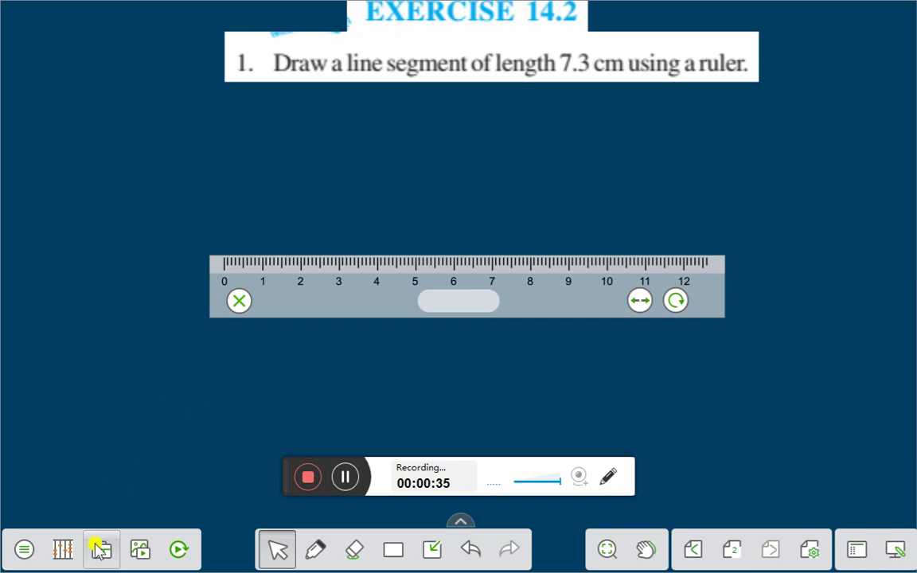
{"action": "left_click", "coordinate": [67, 551]}
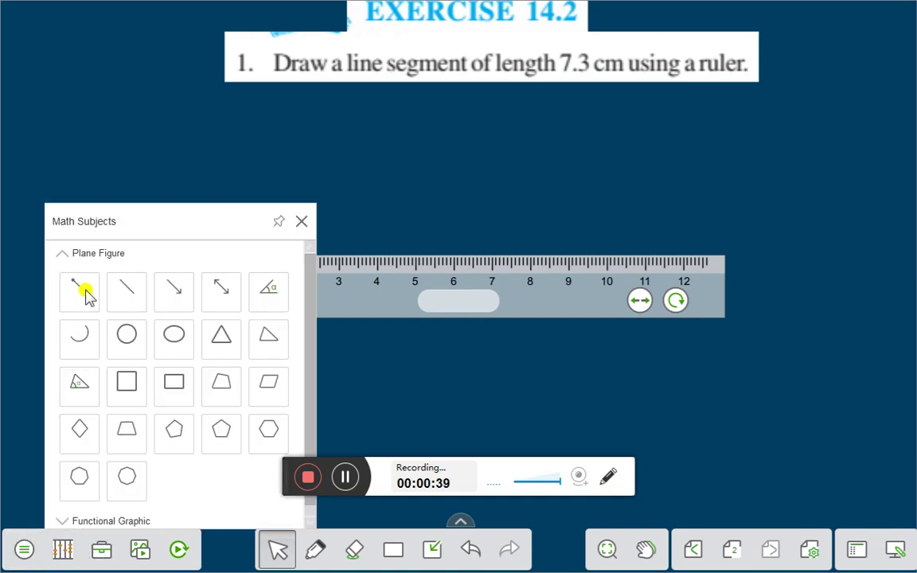
{"action": "left_click", "coordinate": [83, 292]}
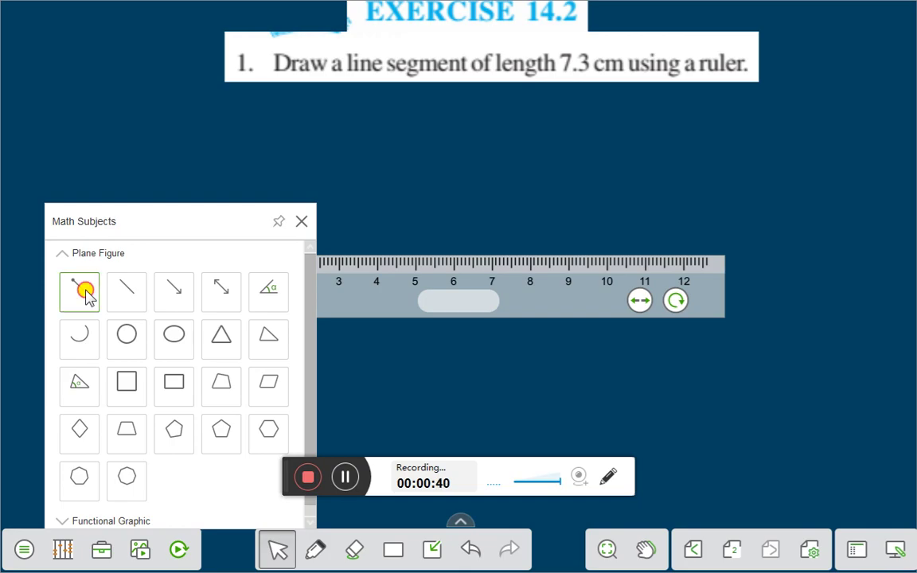
{"action": "left_click", "coordinate": [302, 223]}
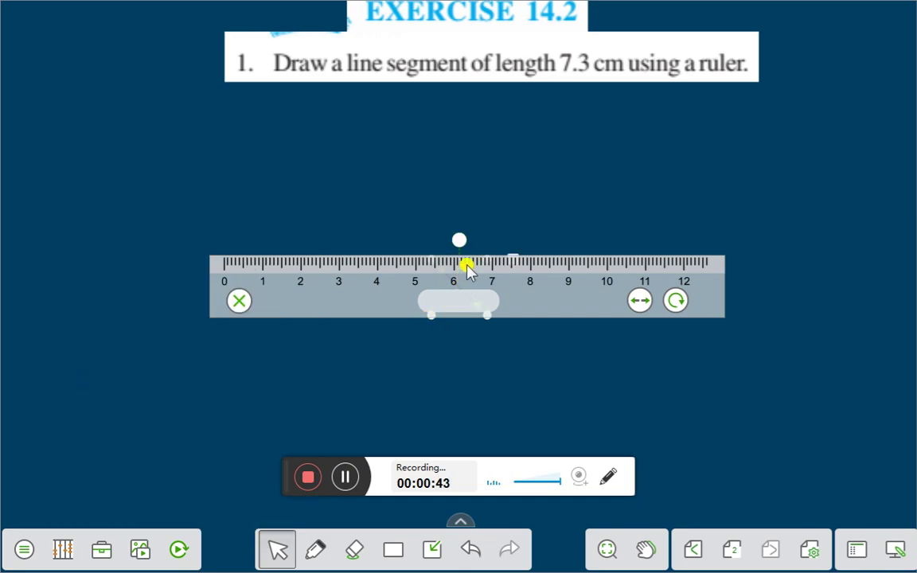
{"action": "left_click_drag", "start_coordinate": [482, 302], "coordinate": [503, 363]}
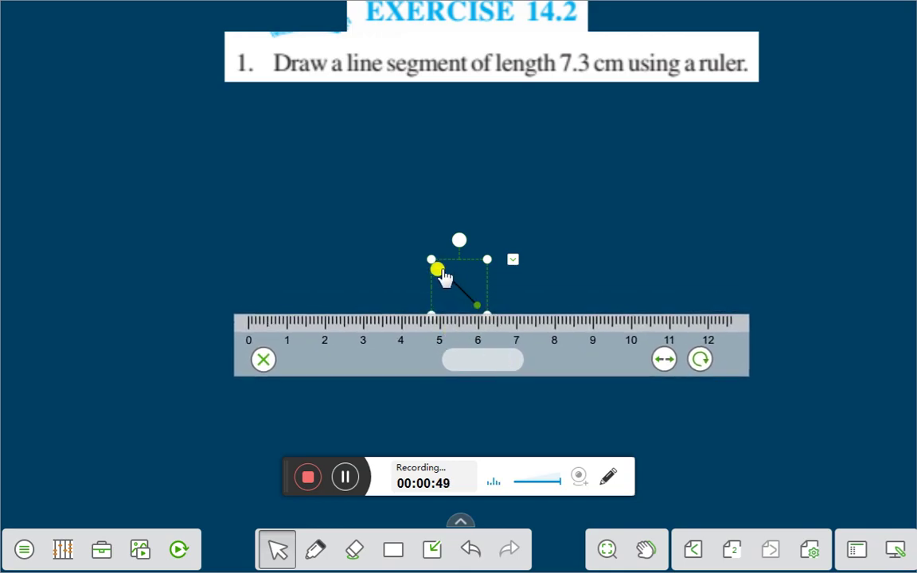
Stretch the line segment horizontally along the ruler's edge from the 0 mark to the 7.3 cm mark.
{"action": "left_click_drag", "start_coordinate": [437, 271], "coordinate": [249, 311]}
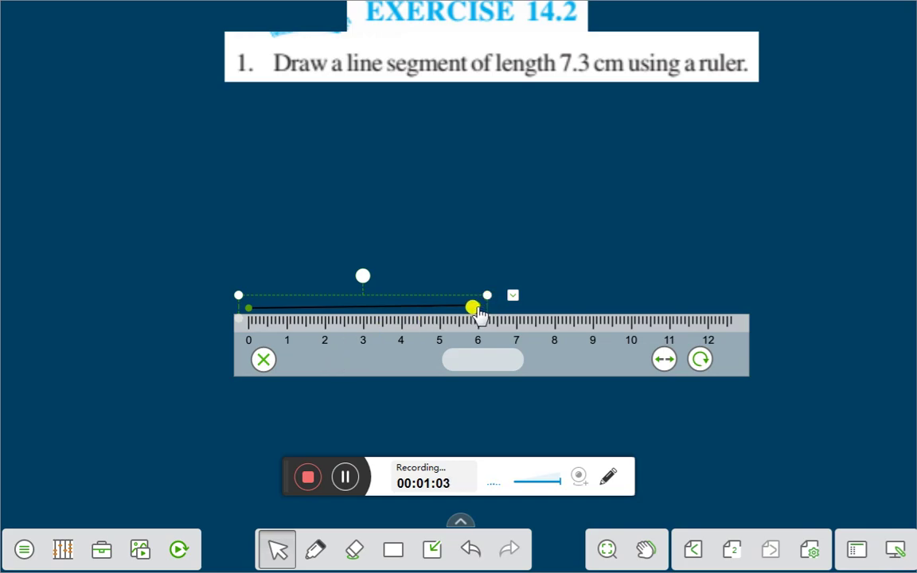
{"action": "left_click_drag", "start_coordinate": [476, 307], "coordinate": [479, 311]}
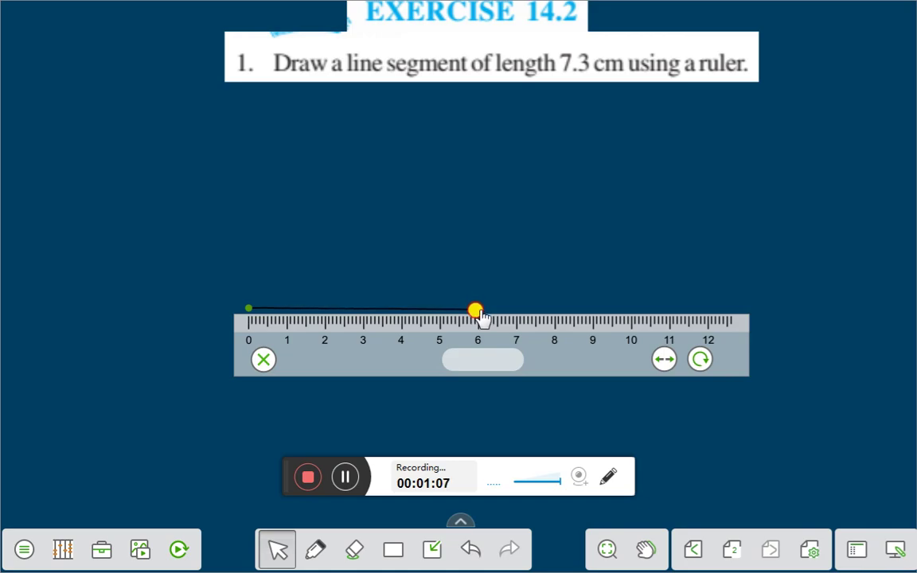
{"action": "left_click_drag", "start_coordinate": [480, 316], "coordinate": [531, 320]}
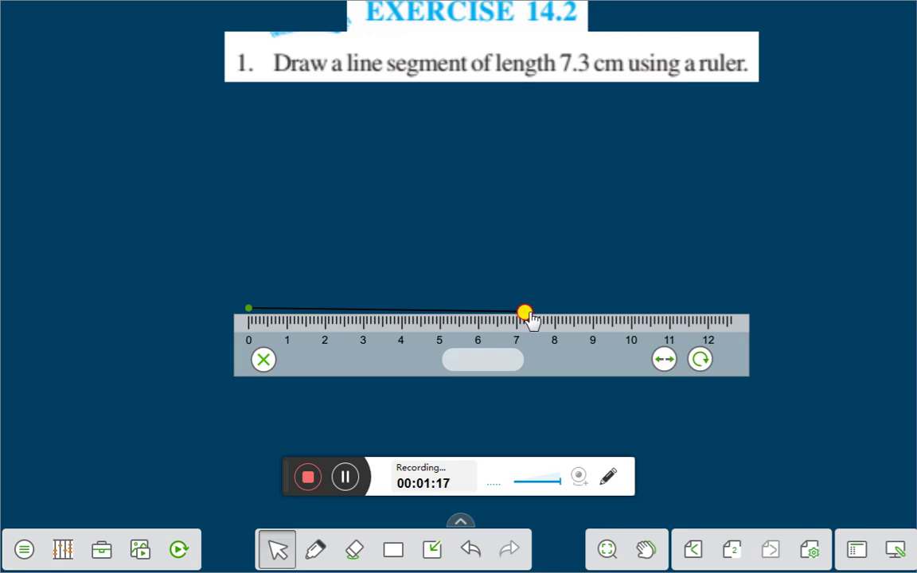
{"action": "left_click_drag", "start_coordinate": [530, 319], "coordinate": [529, 318]}
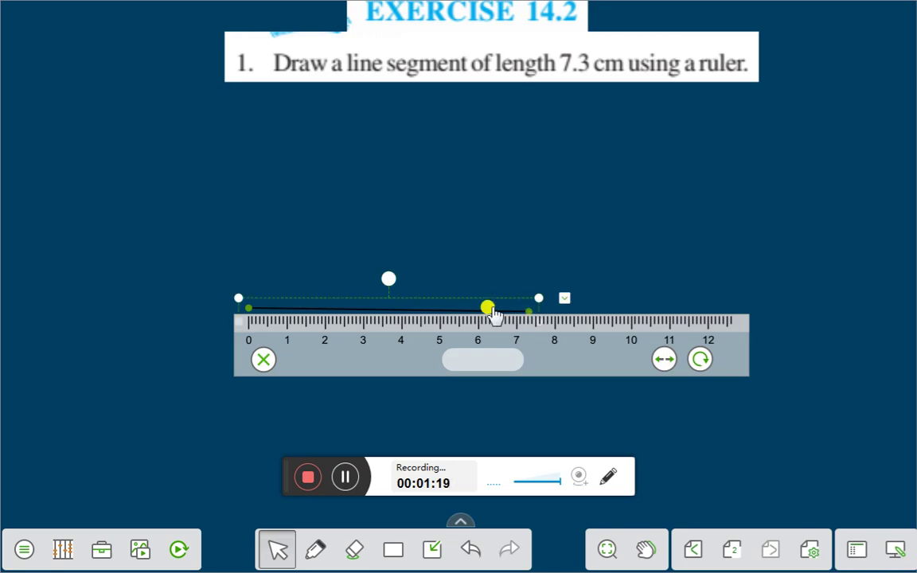
{"action": "left_click", "coordinate": [249, 315]}
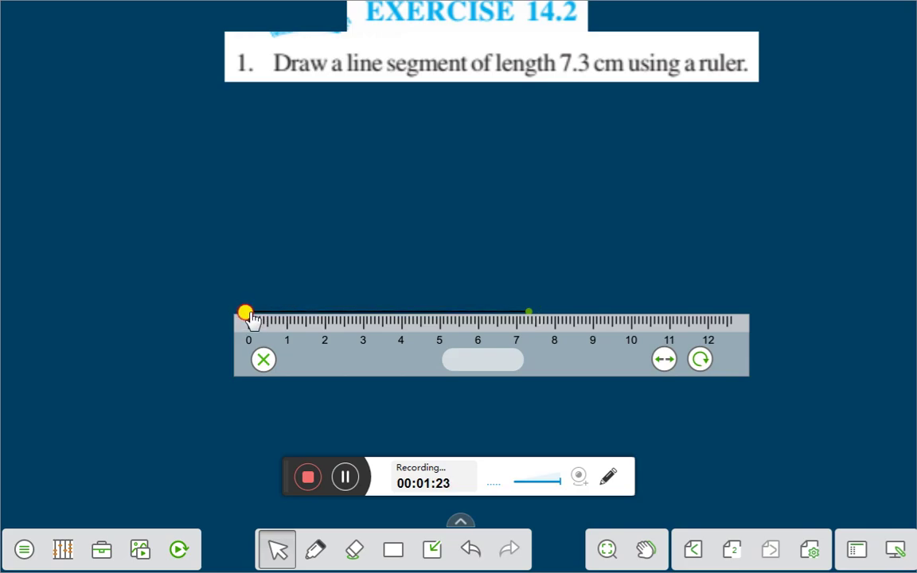
{"action": "left_click", "coordinate": [247, 314]}
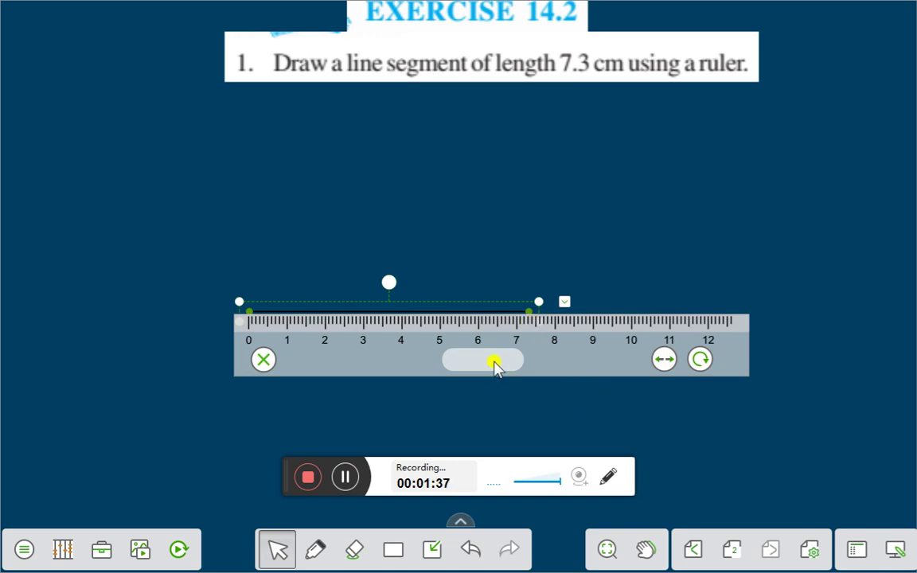
Move the ruler down away from the segment and change the segment's line color to yellow.
{"action": "left_click_drag", "start_coordinate": [493, 362], "coordinate": [562, 442]}
{"action": "left_click", "coordinate": [641, 348]}
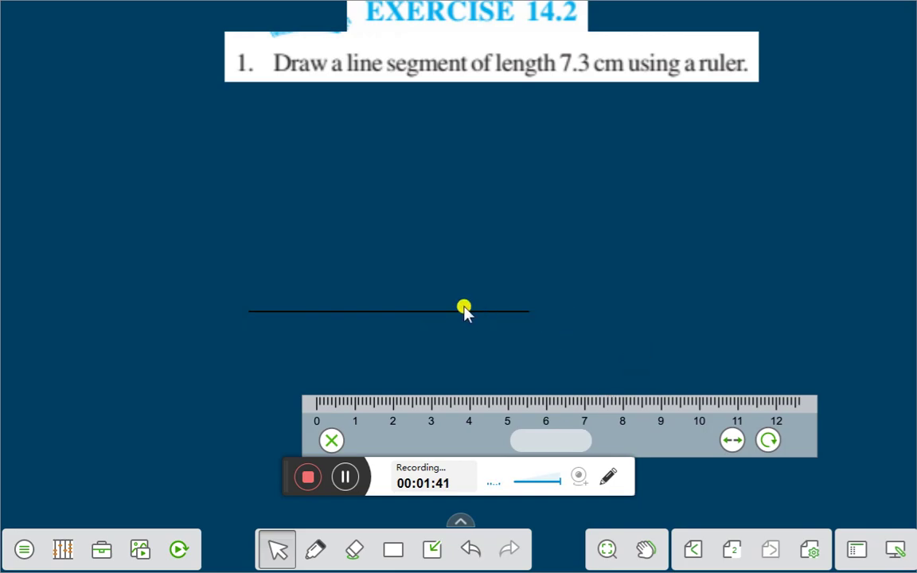
{"action": "right_click", "coordinate": [458, 312]}
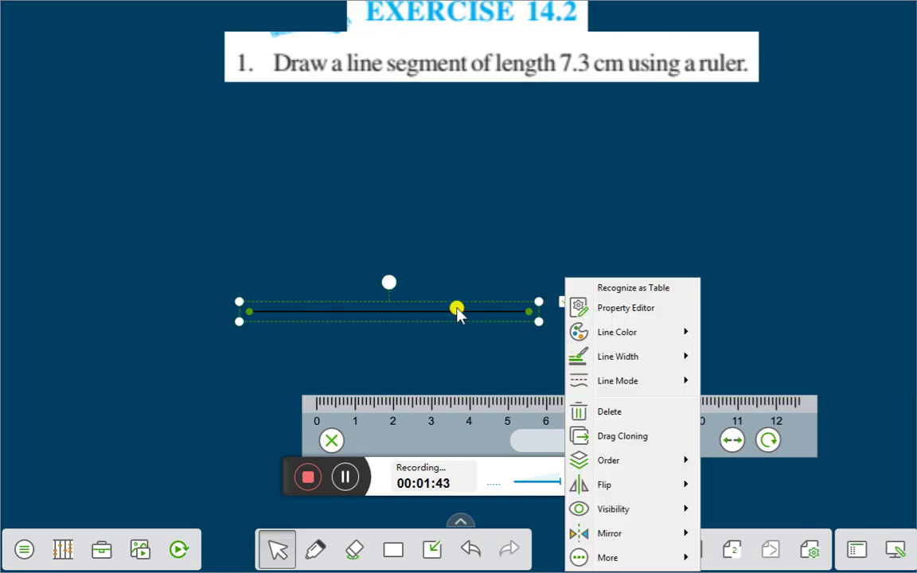
{"action": "mouse_move", "coordinate": [641, 334]}
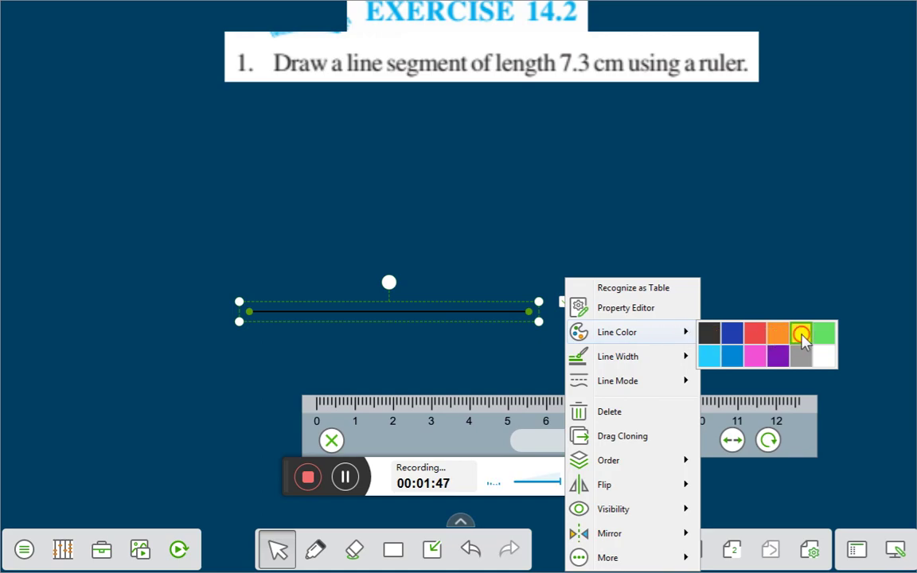
{"action": "left_click", "coordinate": [801, 335]}
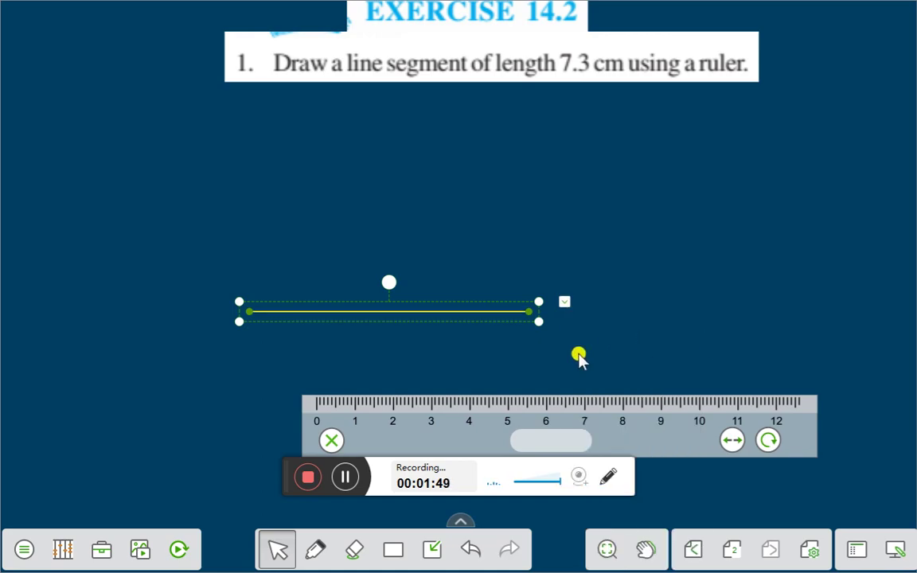
{"action": "left_click", "coordinate": [692, 323]}
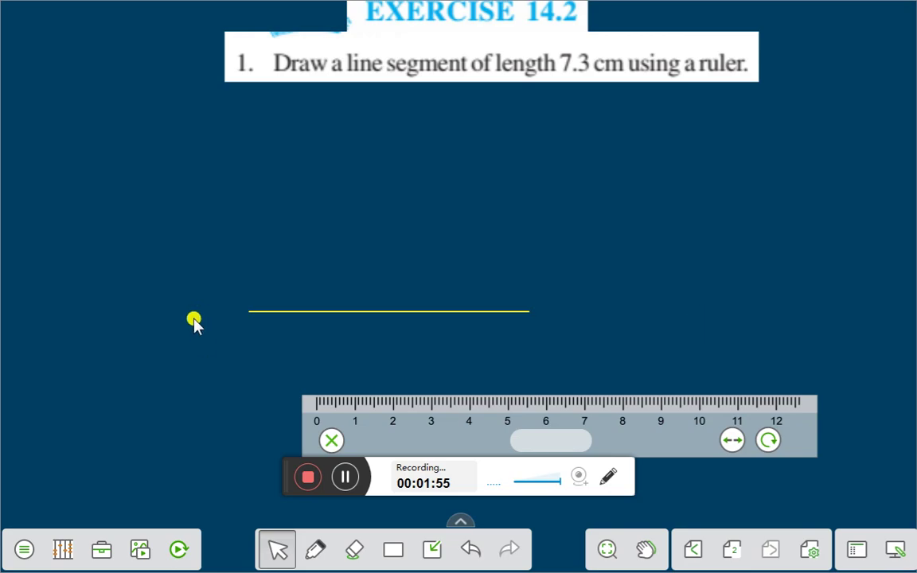
Set the Smooth Pen to yellow with thickness 3 and handwrite the labels A and B below the segment's left and right ends.
{"action": "left_click", "coordinate": [311, 553]}
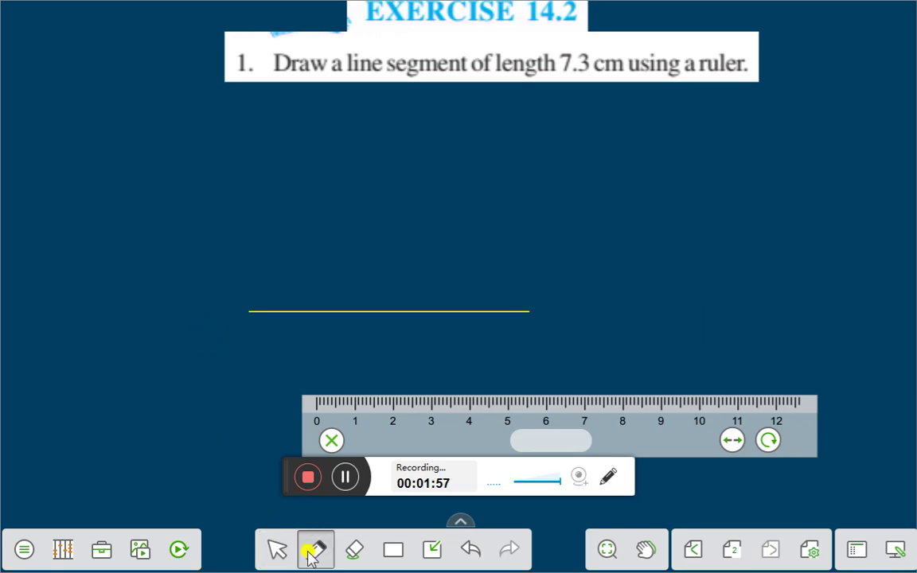
{"action": "left_click", "coordinate": [314, 550]}
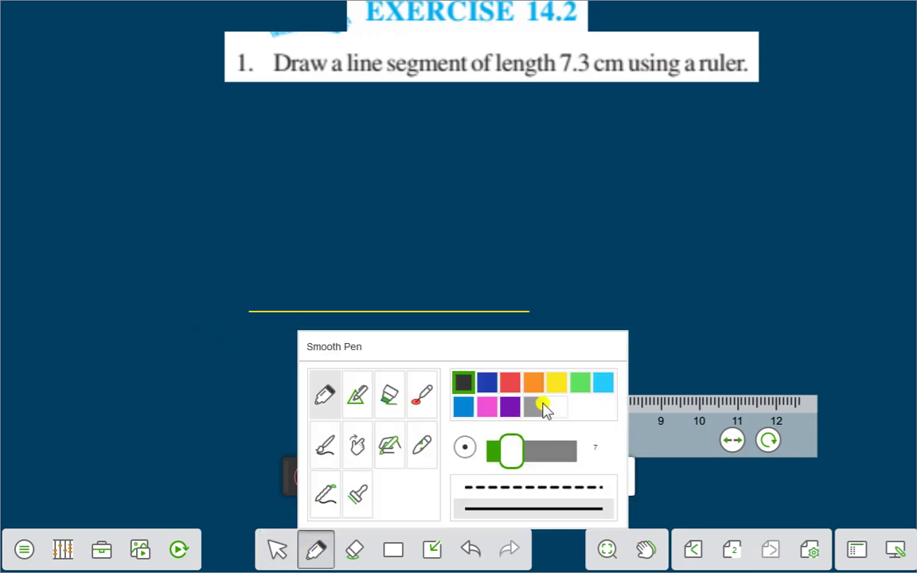
{"action": "left_click", "coordinate": [557, 383]}
{"action": "left_click_drag", "start_coordinate": [518, 450], "coordinate": [506, 451]}
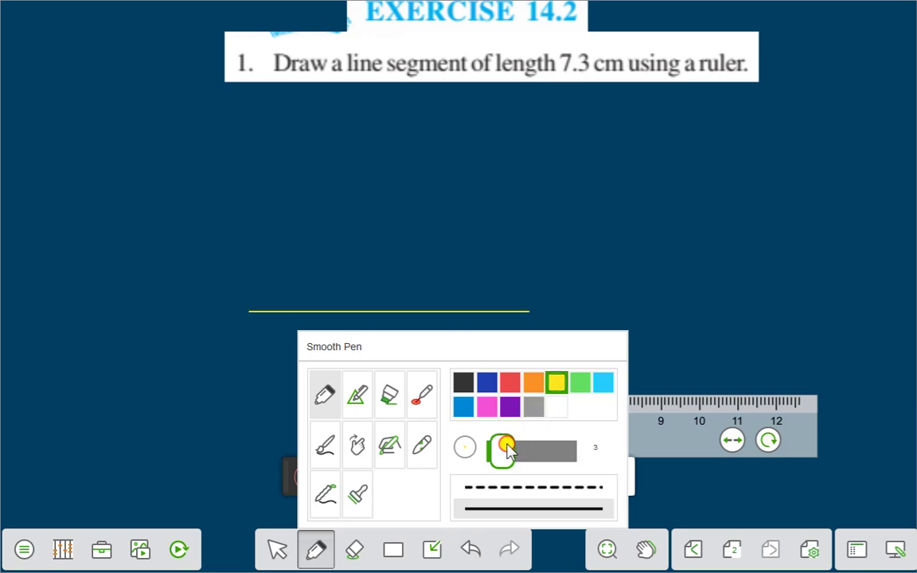
{"action": "left_click", "coordinate": [666, 502]}
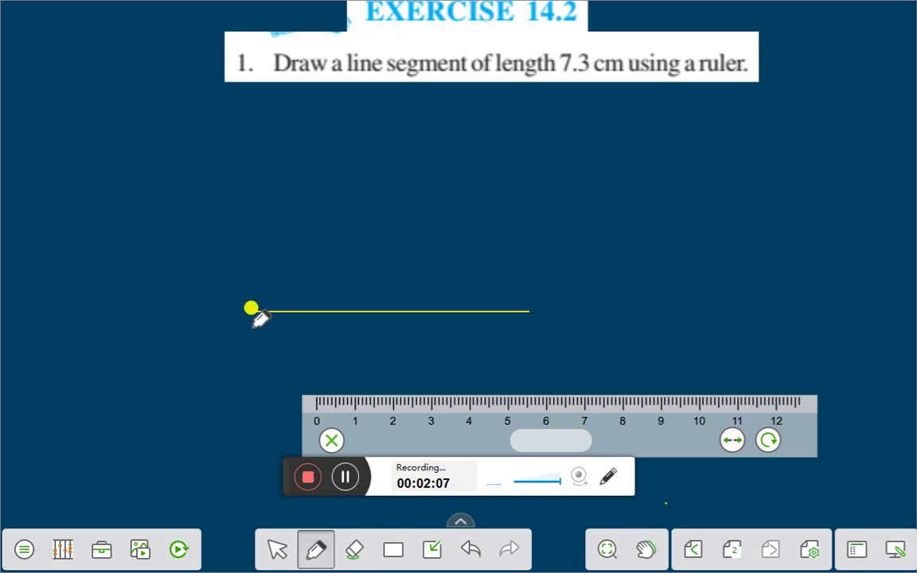
{"action": "mouse_move", "coordinate": [245, 347]}
{"action": "left_mouse_down"}
{"action": "mouse_move", "coordinate": [252, 311]}
{"action": "mouse_move", "coordinate": [260, 347]}
{"action": "mouse_move", "coordinate": [257, 337]}
{"action": "left_mouse_up"}
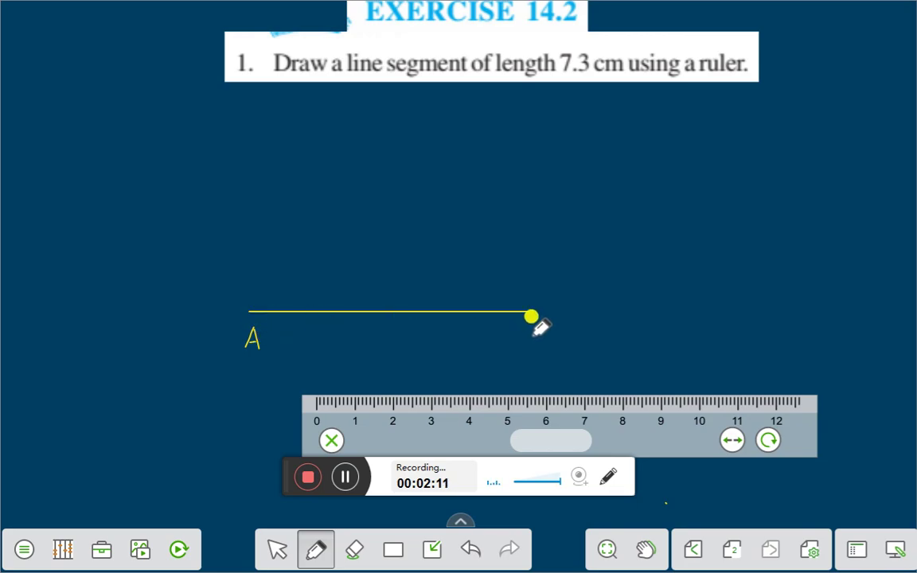
{"action": "mouse_move", "coordinate": [533, 324]}
{"action": "left_mouse_down"}
{"action": "mouse_move", "coordinate": [533, 343]}
{"action": "mouse_move", "coordinate": [544, 338]}
{"action": "mouse_move", "coordinate": [535, 346]}
{"action": "left_mouse_up"}
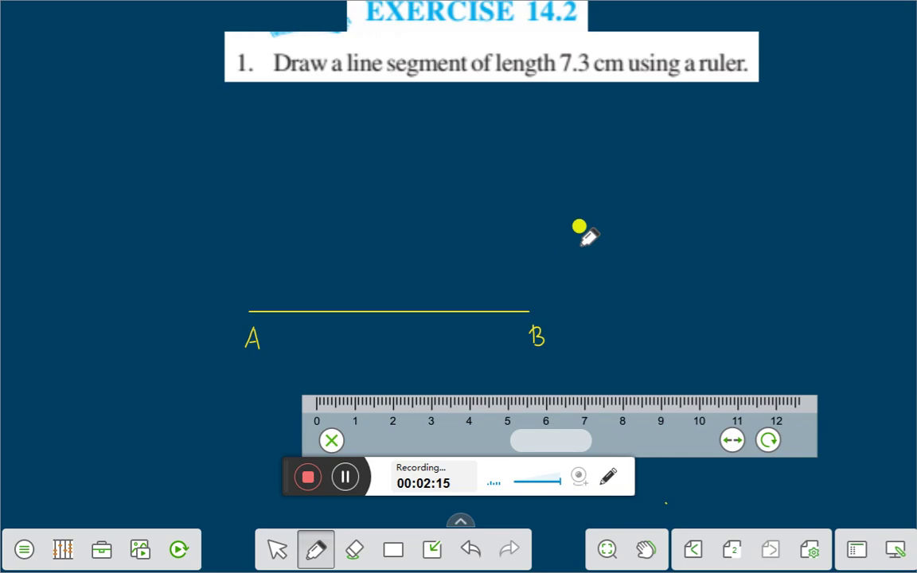
Handwrite "AB = 7.3 cm" with a bar over AB above and to the right of the segment, and remove the ruler.
{"action": "mouse_move", "coordinate": [597, 202]}
{"action": "left_mouse_down"}
{"action": "mouse_move", "coordinate": [599, 188]}
{"action": "mouse_move", "coordinate": [605, 202]}
{"action": "mouse_move", "coordinate": [607, 191]}
{"action": "mouse_move", "coordinate": [611, 202]}
{"action": "mouse_move", "coordinate": [620, 193]}
{"action": "mouse_move", "coordinate": [612, 203]}
{"action": "mouse_move", "coordinate": [618, 180]}
{"action": "left_mouse_up"}
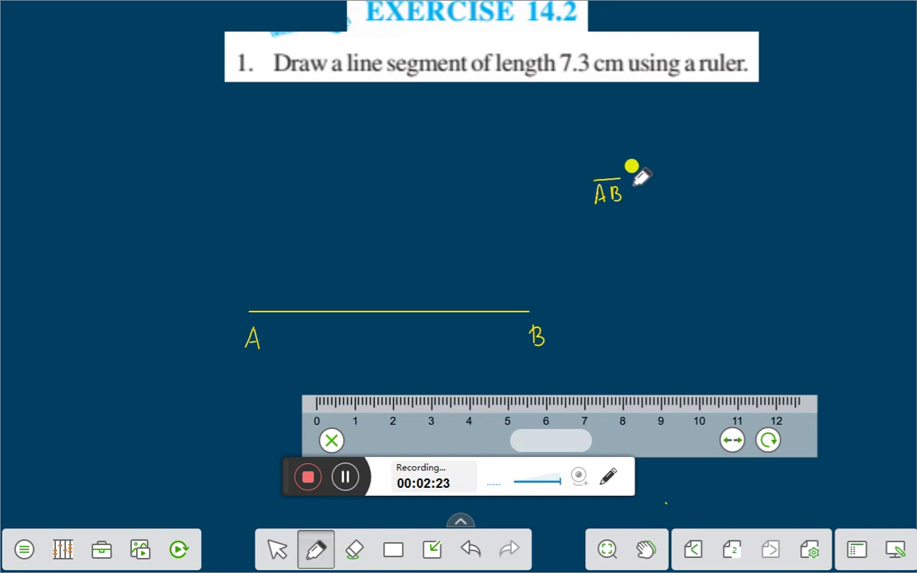
{"action": "left_click_drag", "start_coordinate": [629, 189], "coordinate": [637, 189]}
{"action": "left_click_drag", "start_coordinate": [629, 192], "coordinate": [637, 193]}
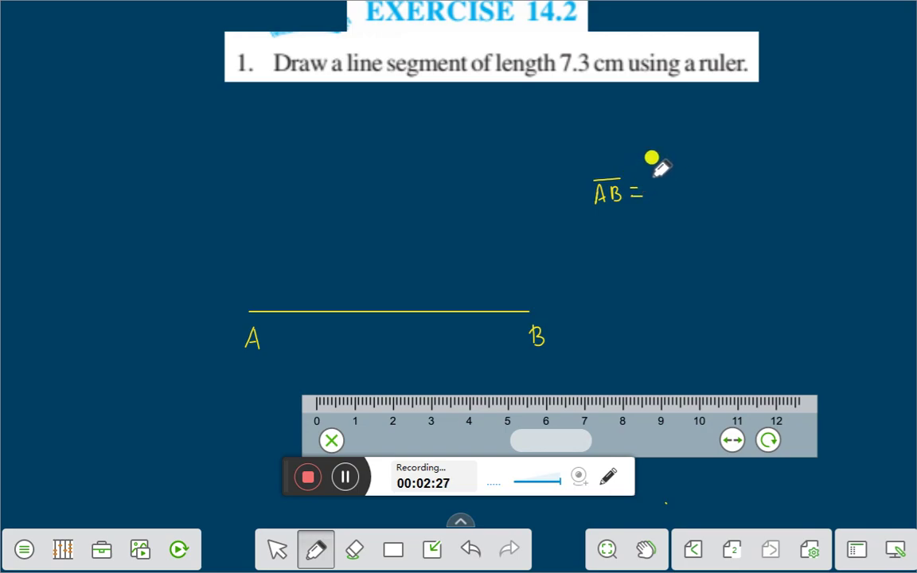
{"action": "left_click_drag", "start_coordinate": [651, 180], "coordinate": [658, 199]}
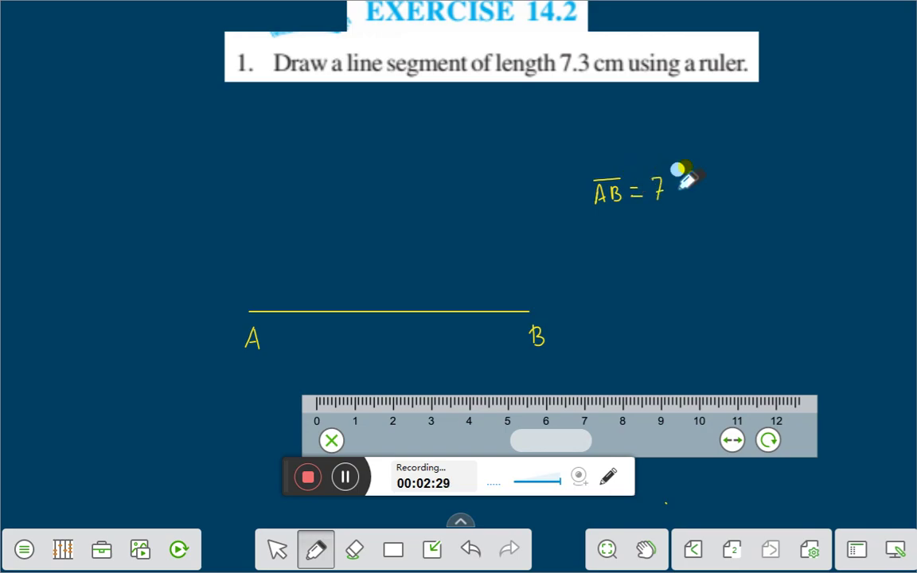
{"action": "left_click", "coordinate": [671, 196]}
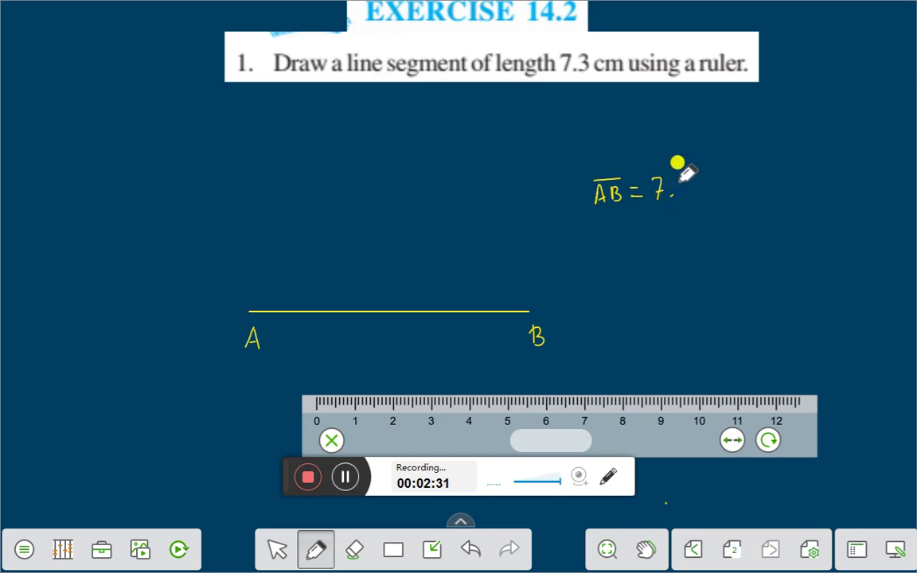
{"action": "mouse_move", "coordinate": [680, 183]}
{"action": "left_mouse_down"}
{"action": "mouse_move", "coordinate": [690, 191]}
{"action": "mouse_move", "coordinate": [682, 199]}
{"action": "mouse_move", "coordinate": [729, 200]}
{"action": "left_mouse_up"}
{"action": "left_click", "coordinate": [332, 440]}
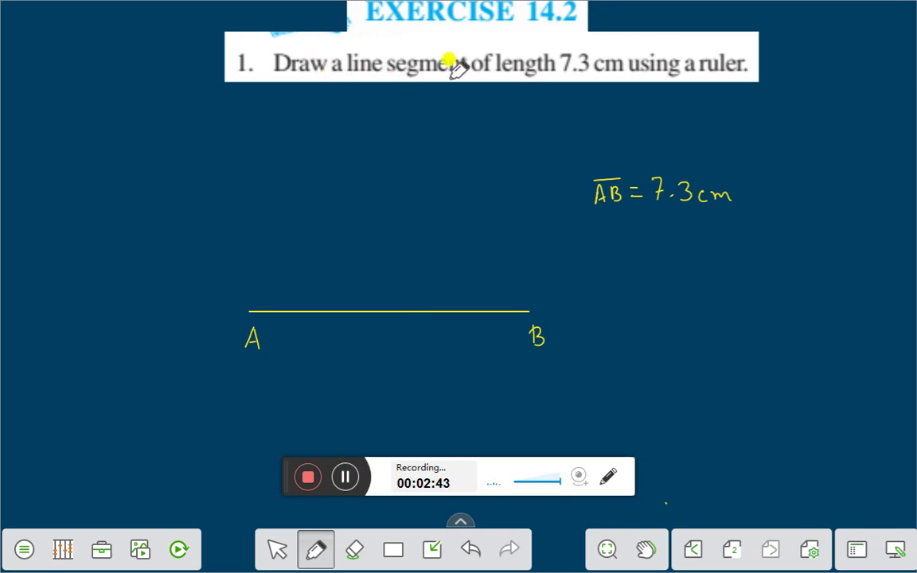